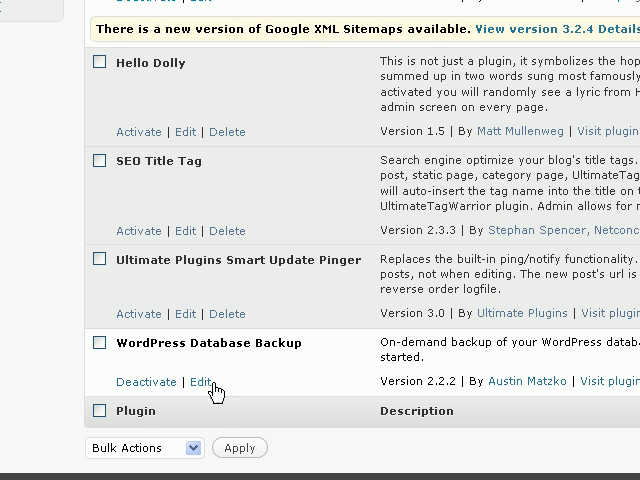
{"action": "scroll", "coordinate": [222, 393], "scroll_direction": "up", "scroll_amount": 4}
{"action": "scroll", "coordinate": [252, 405], "scroll_direction": "up", "scroll_amount": 2}
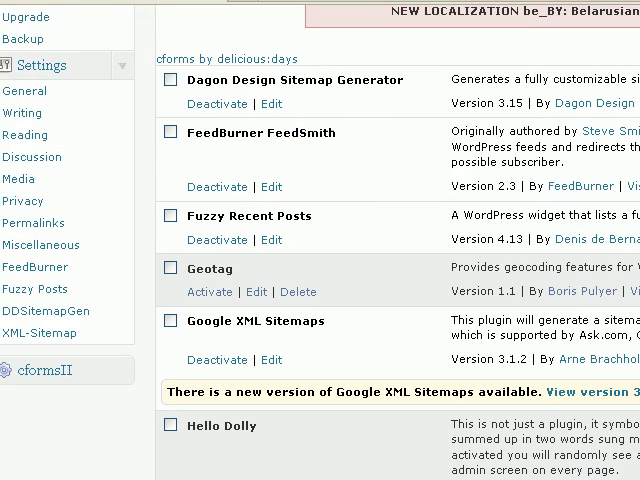
{"action": "scroll", "coordinate": [257, 161], "scroll_direction": "up", "scroll_amount": 4}
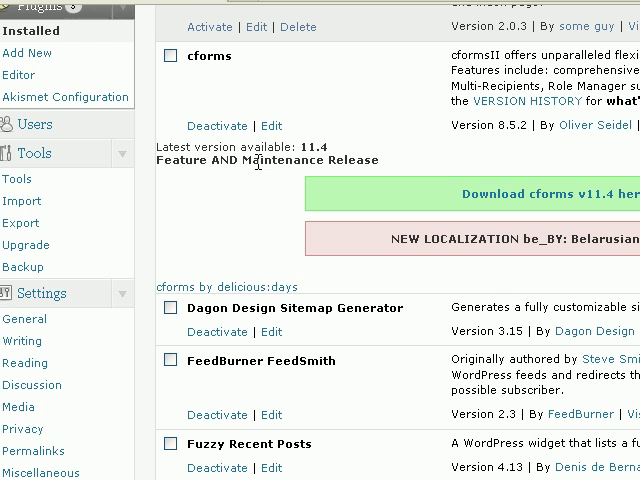
Go to the Tools > Backup page from the Plugins list.
{"action": "left_click", "coordinate": [34, 264]}
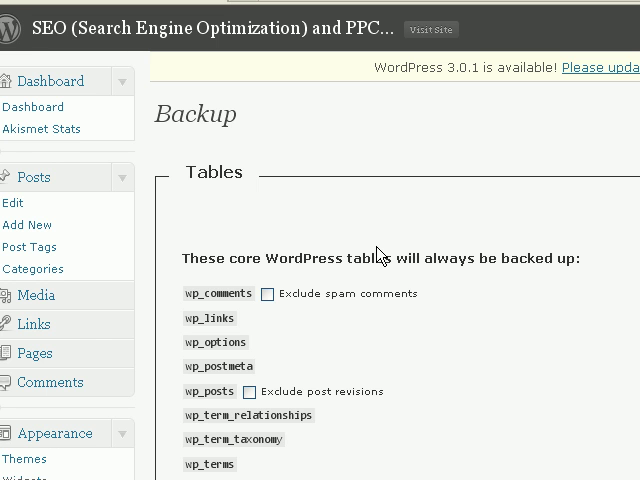
{"action": "scroll", "coordinate": [378, 255], "scroll_direction": "down", "scroll_amount": 3}
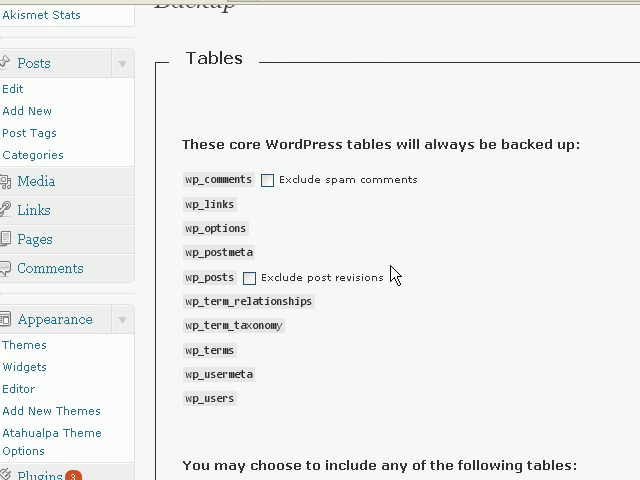
{"action": "scroll", "coordinate": [395, 276], "scroll_direction": "down", "scroll_amount": 3}
{"action": "scroll", "coordinate": [391, 277], "scroll_direction": "down", "scroll_amount": 3}
{"action": "scroll", "coordinate": [373, 307], "scroll_direction": "down", "scroll_amount": 3}
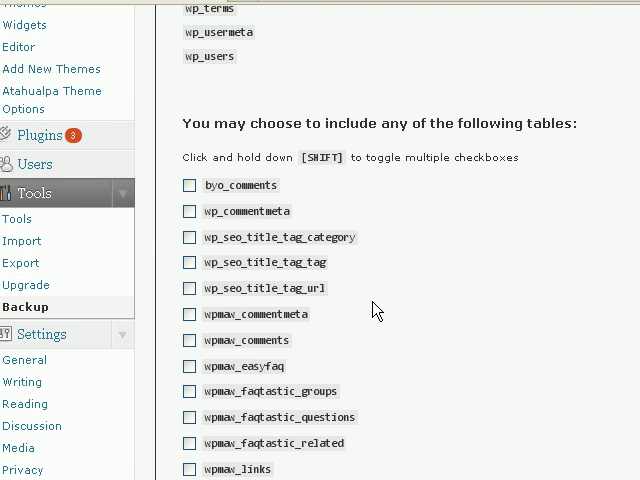
{"action": "scroll", "coordinate": [373, 307], "scroll_direction": "down", "scroll_amount": 3}
{"action": "scroll", "coordinate": [339, 205], "scroll_direction": "up", "scroll_amount": 3}
{"action": "scroll", "coordinate": [287, 165], "scroll_direction": "down", "scroll_amount": 2}
{"action": "scroll", "coordinate": [287, 176], "scroll_direction": "down", "scroll_amount": 2}
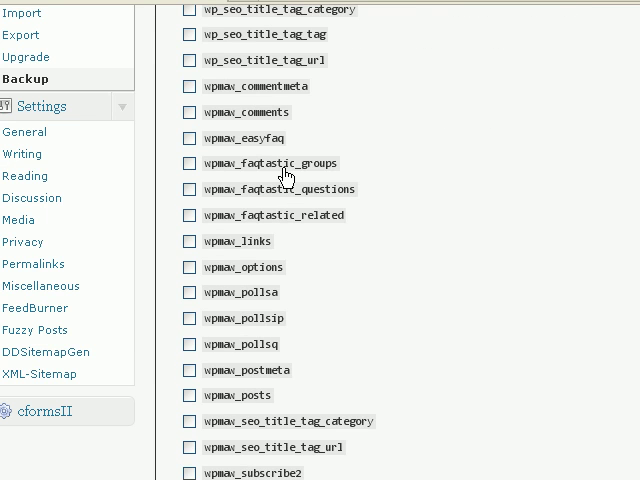
{"action": "scroll", "coordinate": [287, 177], "scroll_direction": "up", "scroll_amount": 2}
{"action": "scroll", "coordinate": [287, 177], "scroll_direction": "up", "scroll_amount": 2}
{"action": "scroll", "coordinate": [287, 178], "scroll_direction": "down", "scroll_amount": 6}
{"action": "scroll", "coordinate": [287, 180], "scroll_direction": "down", "scroll_amount": 2}
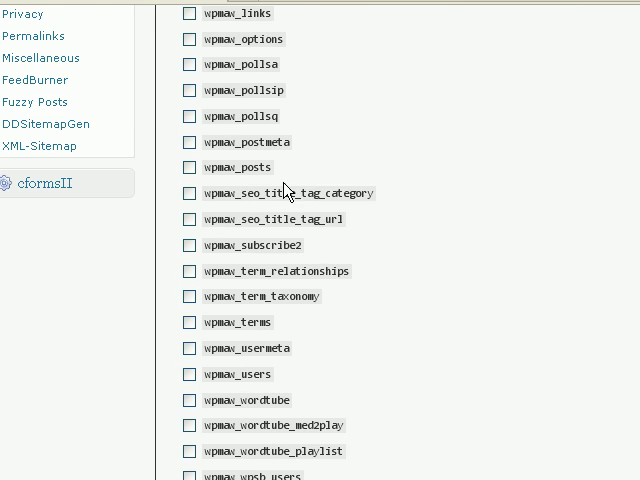
{"action": "scroll", "coordinate": [286, 190], "scroll_direction": "down", "scroll_amount": 4}
{"action": "scroll", "coordinate": [286, 190], "scroll_direction": "down", "scroll_amount": 2}
{"action": "scroll", "coordinate": [286, 192], "scroll_direction": "down", "scroll_amount": 4}
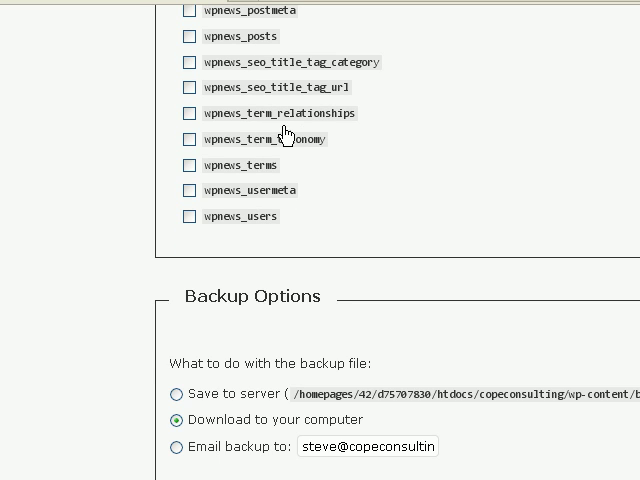
{"action": "scroll", "coordinate": [311, 167], "scroll_direction": "down", "scroll_amount": 4}
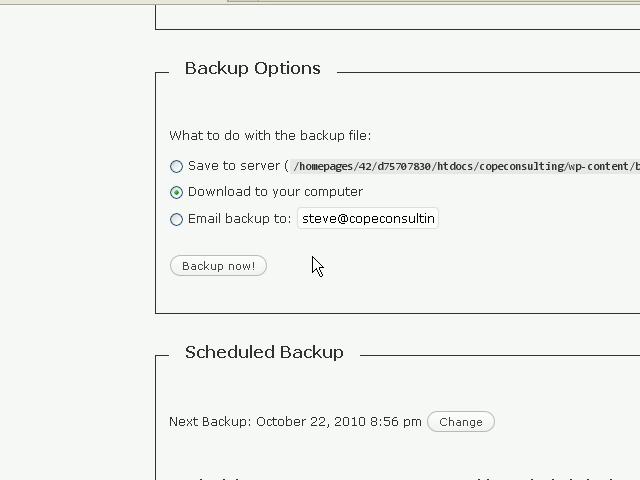
{"action": "scroll", "coordinate": [310, 283], "scroll_direction": "up", "scroll_amount": 4}
{"action": "scroll", "coordinate": [311, 281], "scroll_direction": "up", "scroll_amount": 2}
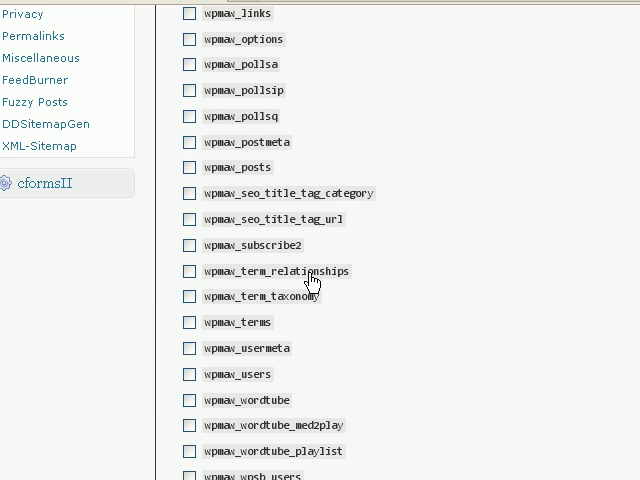
{"action": "scroll", "coordinate": [311, 281], "scroll_direction": "up", "scroll_amount": 6}
Check every optional table from byo_comments through wpnews_users for the backup.
{"action": "left_click", "coordinate": [190, 71]}
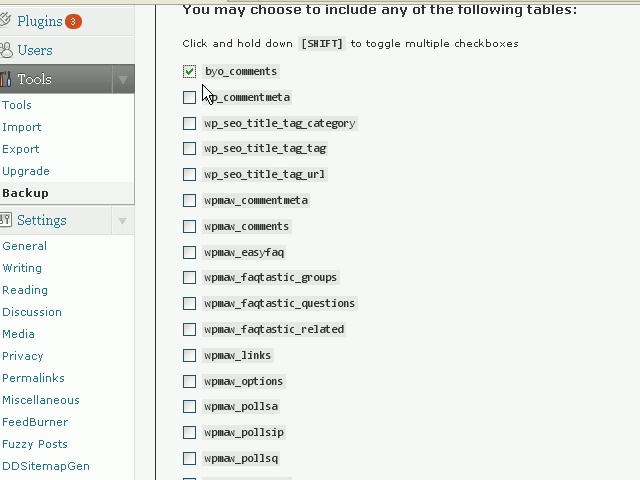
{"action": "scroll", "coordinate": [303, 207], "scroll_direction": "down", "scroll_amount": 2}
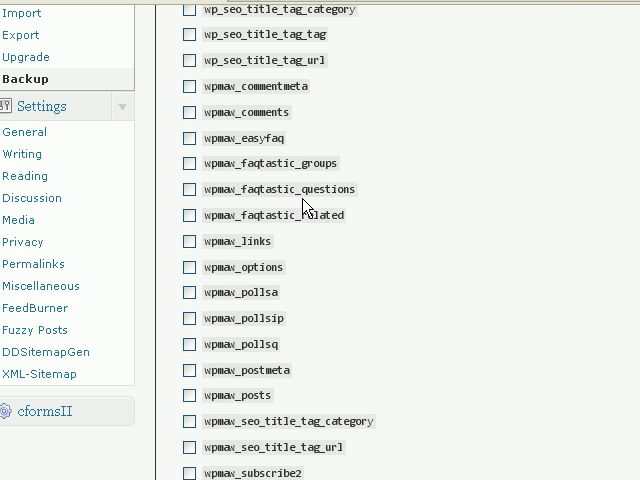
{"action": "scroll", "coordinate": [305, 207], "scroll_direction": "up", "scroll_amount": 4}
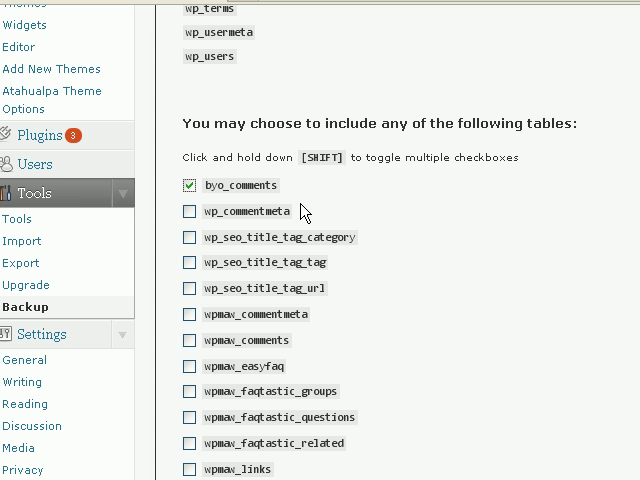
{"action": "scroll", "coordinate": [303, 212], "scroll_direction": "down", "scroll_amount": 9}
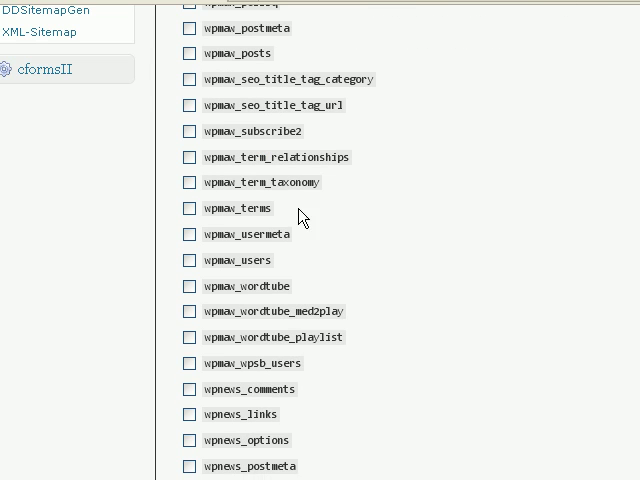
{"action": "scroll", "coordinate": [301, 217], "scroll_direction": "down", "scroll_amount": 4}
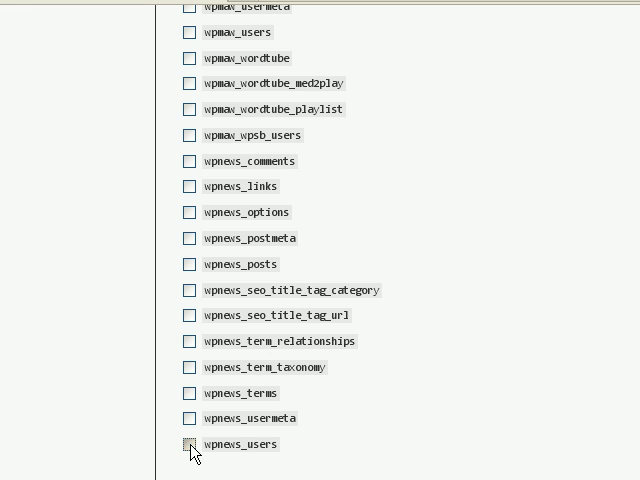
{"action": "left_click", "coordinate": [189, 445], "text": "shift"}
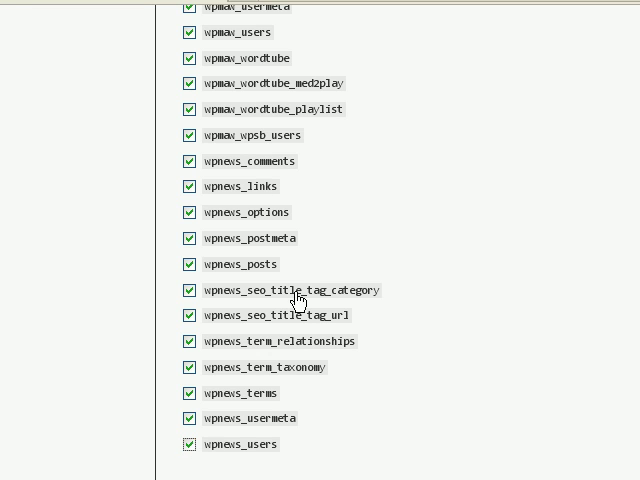
{"action": "scroll", "coordinate": [396, 297], "scroll_direction": "down", "scroll_amount": 2}
{"action": "scroll", "coordinate": [396, 296], "scroll_direction": "down", "scroll_amount": 4}
{"action": "scroll", "coordinate": [395, 172], "scroll_direction": "down", "scroll_amount": 2}
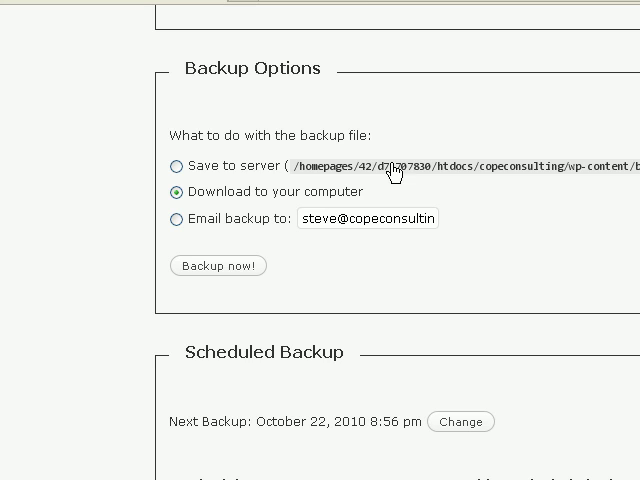
{"action": "scroll", "coordinate": [301, 190], "scroll_direction": "down", "scroll_amount": 2}
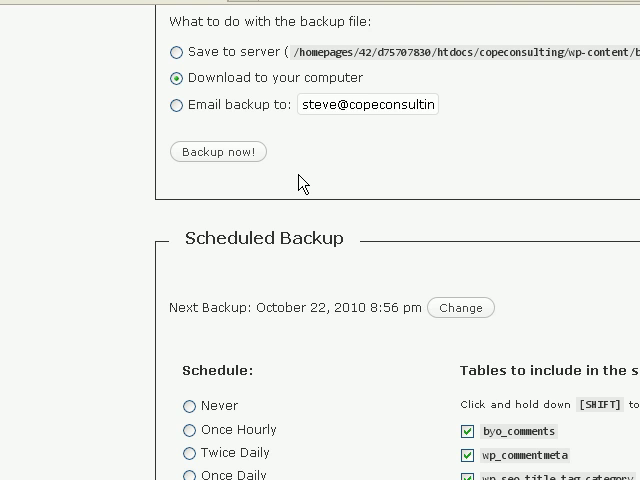
{"action": "scroll", "coordinate": [300, 182], "scroll_direction": "down", "scroll_amount": 2}
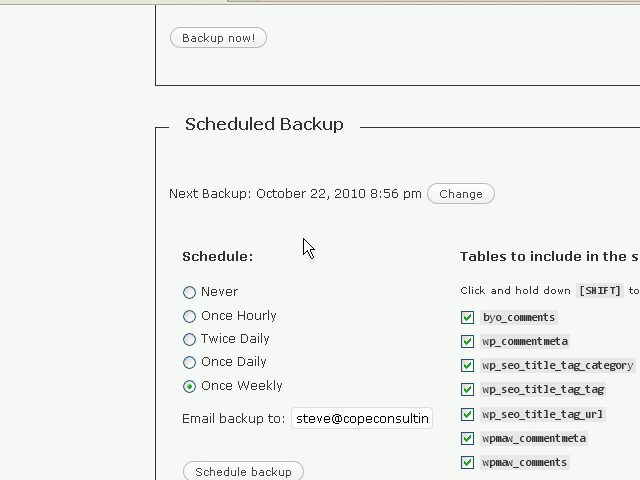
{"action": "scroll", "coordinate": [368, 220], "scroll_direction": "down", "scroll_amount": 2}
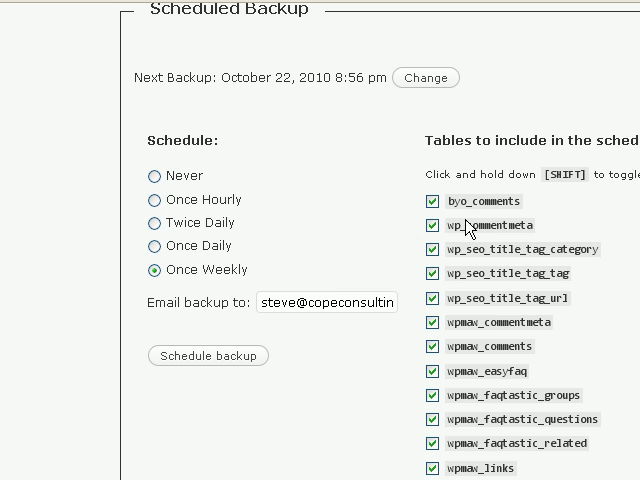
{"action": "scroll", "coordinate": [462, 225], "scroll_direction": "down", "scroll_amount": 2}
{"action": "scroll", "coordinate": [454, 250], "scroll_direction": "down", "scroll_amount": 5}
{"action": "scroll", "coordinate": [454, 265], "scroll_direction": "down", "scroll_amount": 4}
{"action": "scroll", "coordinate": [454, 271], "scroll_direction": "down", "scroll_amount": 1}
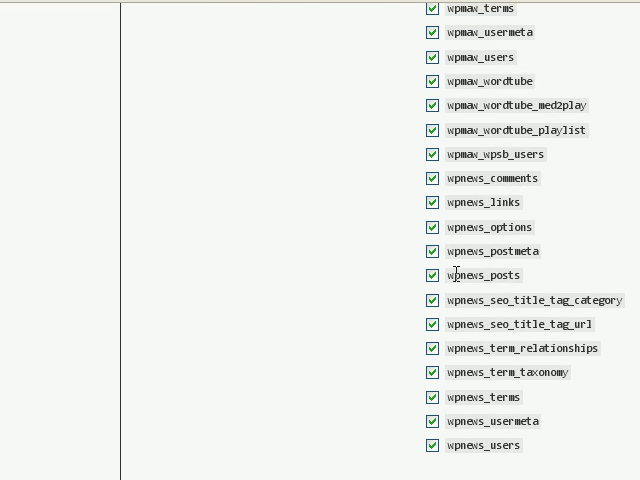
{"action": "scroll", "coordinate": [455, 290], "scroll_direction": "up", "scroll_amount": 7}
{"action": "scroll", "coordinate": [456, 302], "scroll_direction": "up", "scroll_amount": 6}
{"action": "scroll", "coordinate": [454, 302], "scroll_direction": "up", "scroll_amount": 2}
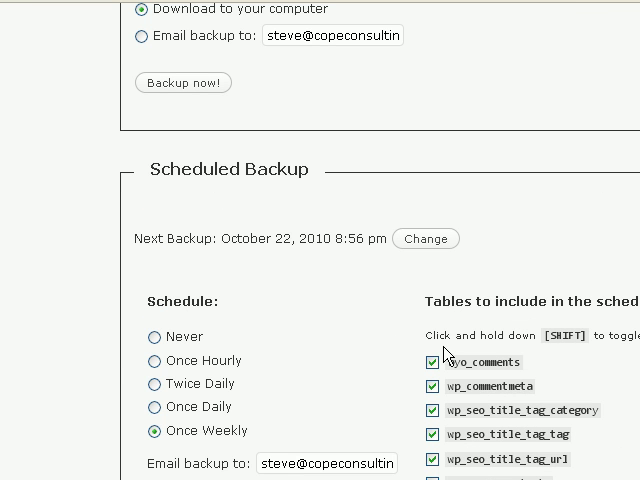
{"action": "scroll", "coordinate": [449, 352], "scroll_direction": "down", "scroll_amount": 2}
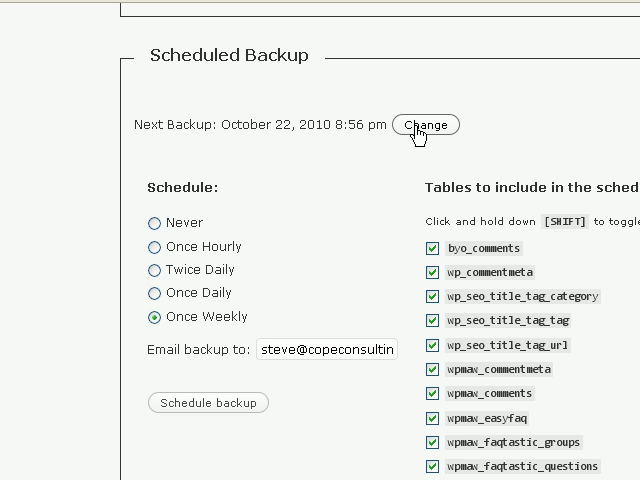
{"action": "scroll", "coordinate": [418, 135], "scroll_direction": "down", "scroll_amount": 2}
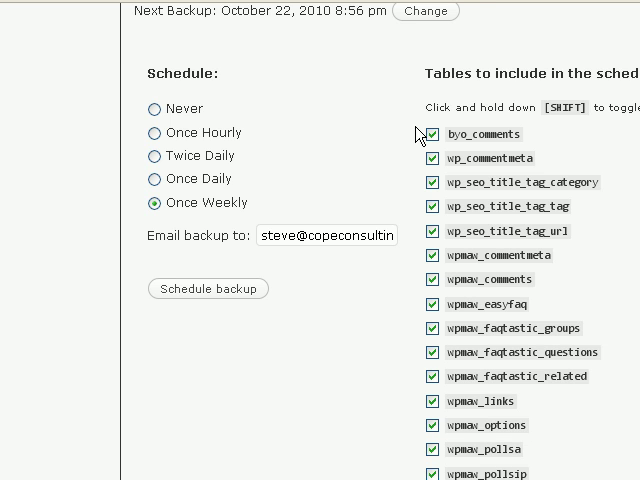
{"action": "scroll", "coordinate": [412, 180], "scroll_direction": "down", "scroll_amount": 5}
{"action": "scroll", "coordinate": [404, 231], "scroll_direction": "down", "scroll_amount": 5}
{"action": "scroll", "coordinate": [400, 234], "scroll_direction": "up", "scroll_amount": 3}
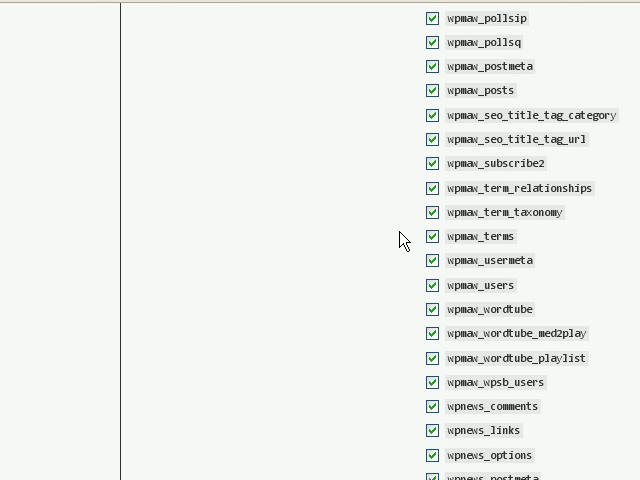
{"action": "scroll", "coordinate": [398, 282], "scroll_direction": "up", "scroll_amount": 5}
{"action": "scroll", "coordinate": [398, 288], "scroll_direction": "up", "scroll_amount": 2}
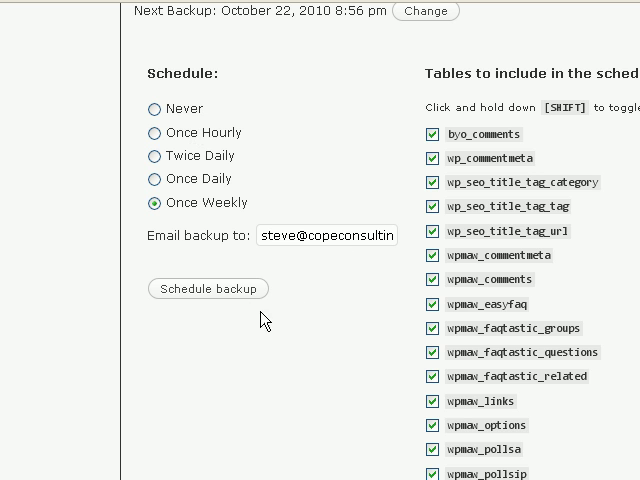
{"action": "scroll", "coordinate": [288, 343], "scroll_direction": "up", "scroll_amount": 5}
{"action": "scroll", "coordinate": [288, 343], "scroll_direction": "up", "scroll_amount": 3}
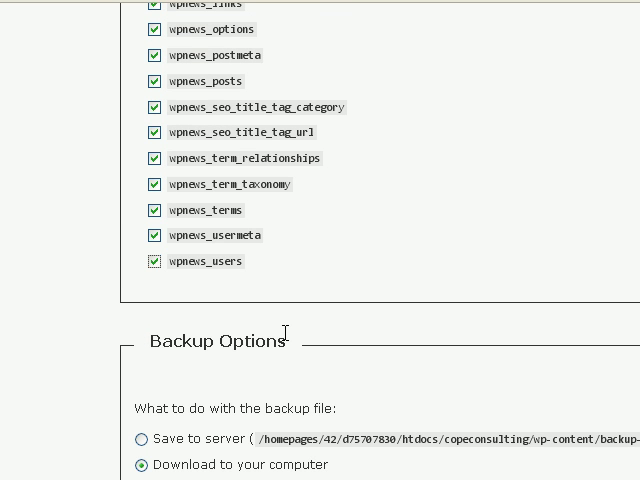